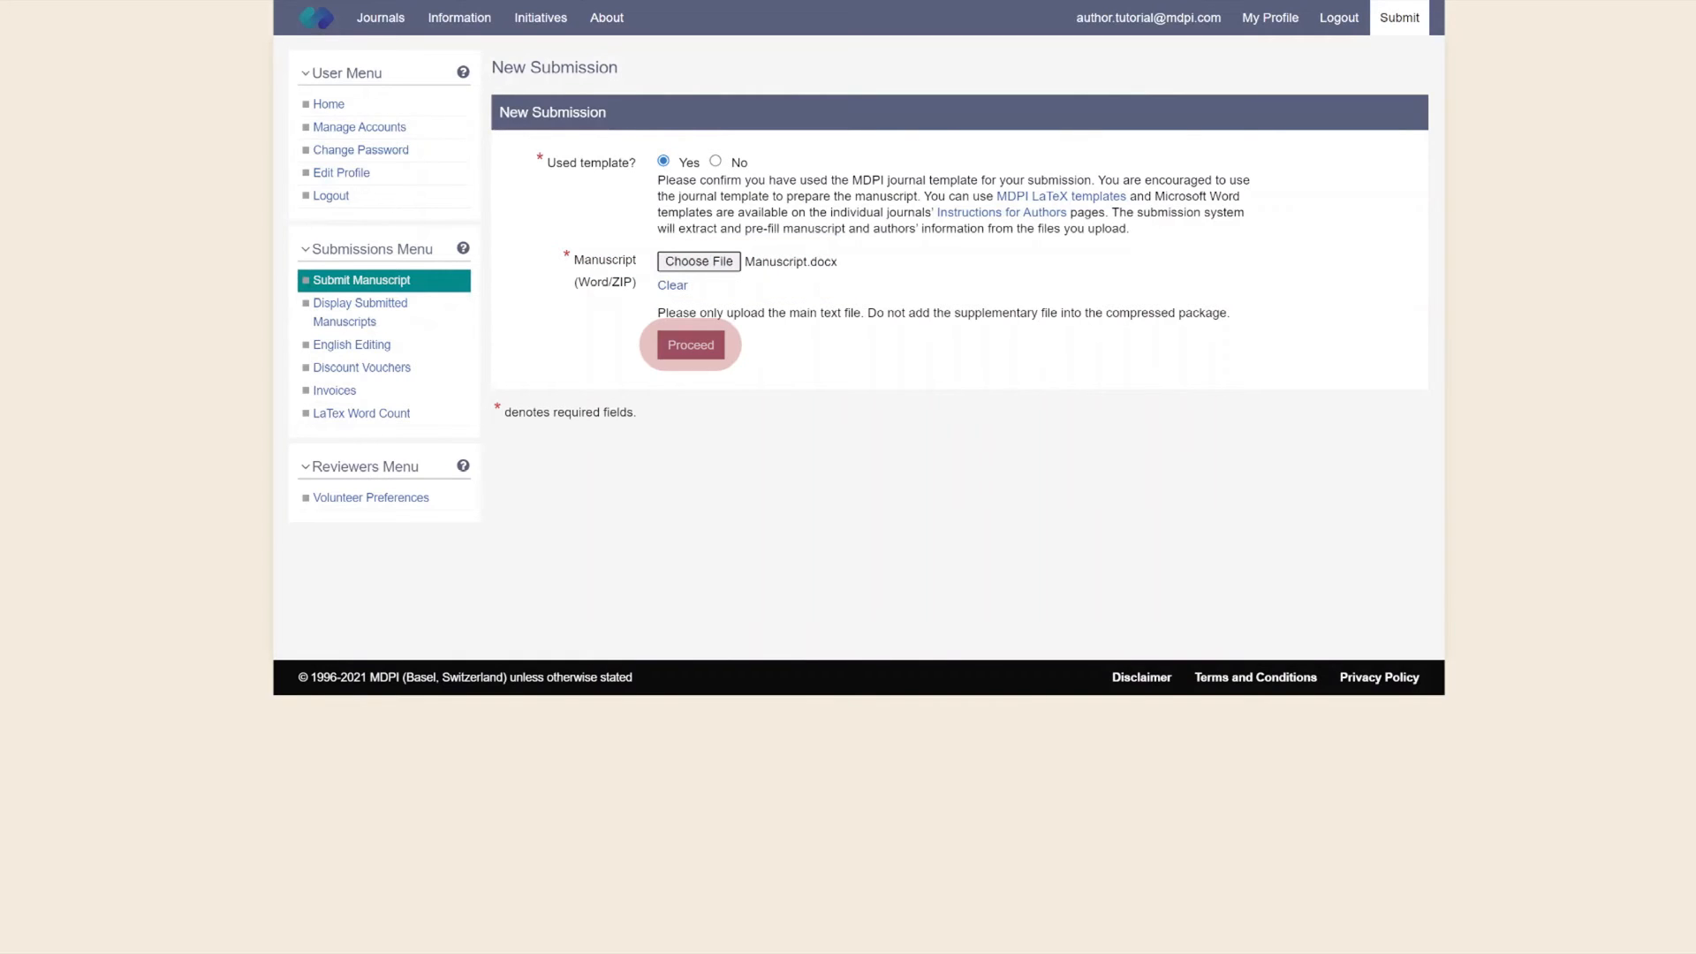
- Proceed with the uploaded Manuscript.docx to reach the Step 1 details form
click(690, 345)
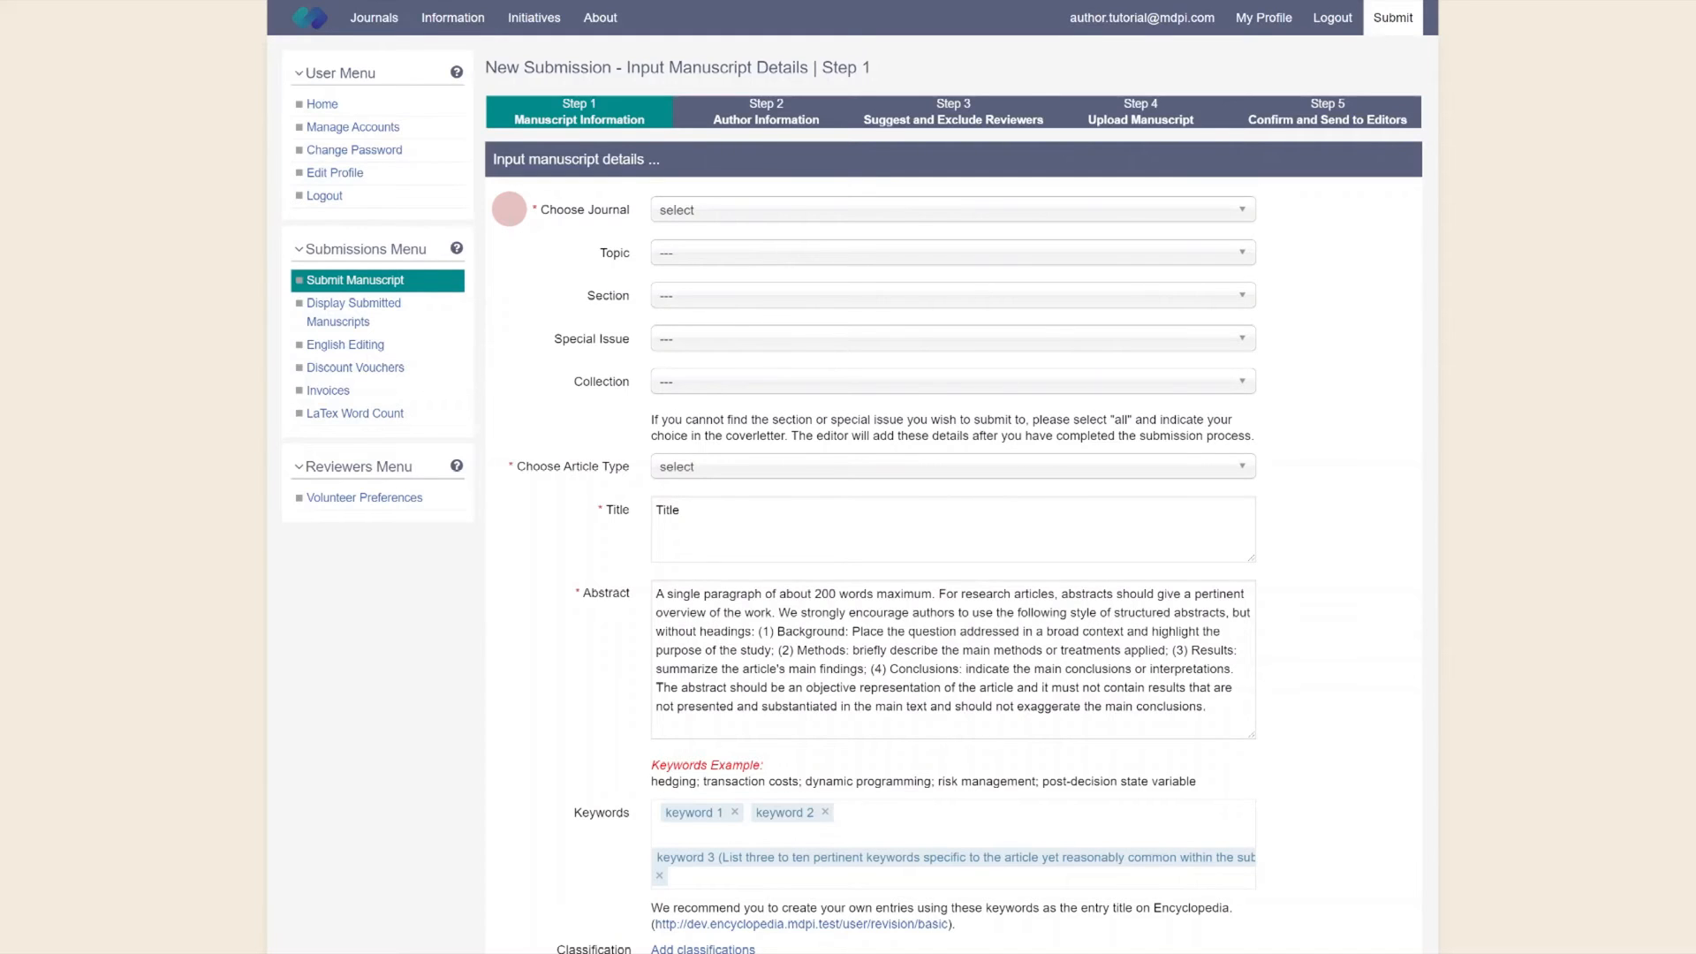
- Set section Environmental Sustainability and Applications, special issue Climate Change and Biodiversity Conservation, type Article, and agree to the terms
click(953, 209)
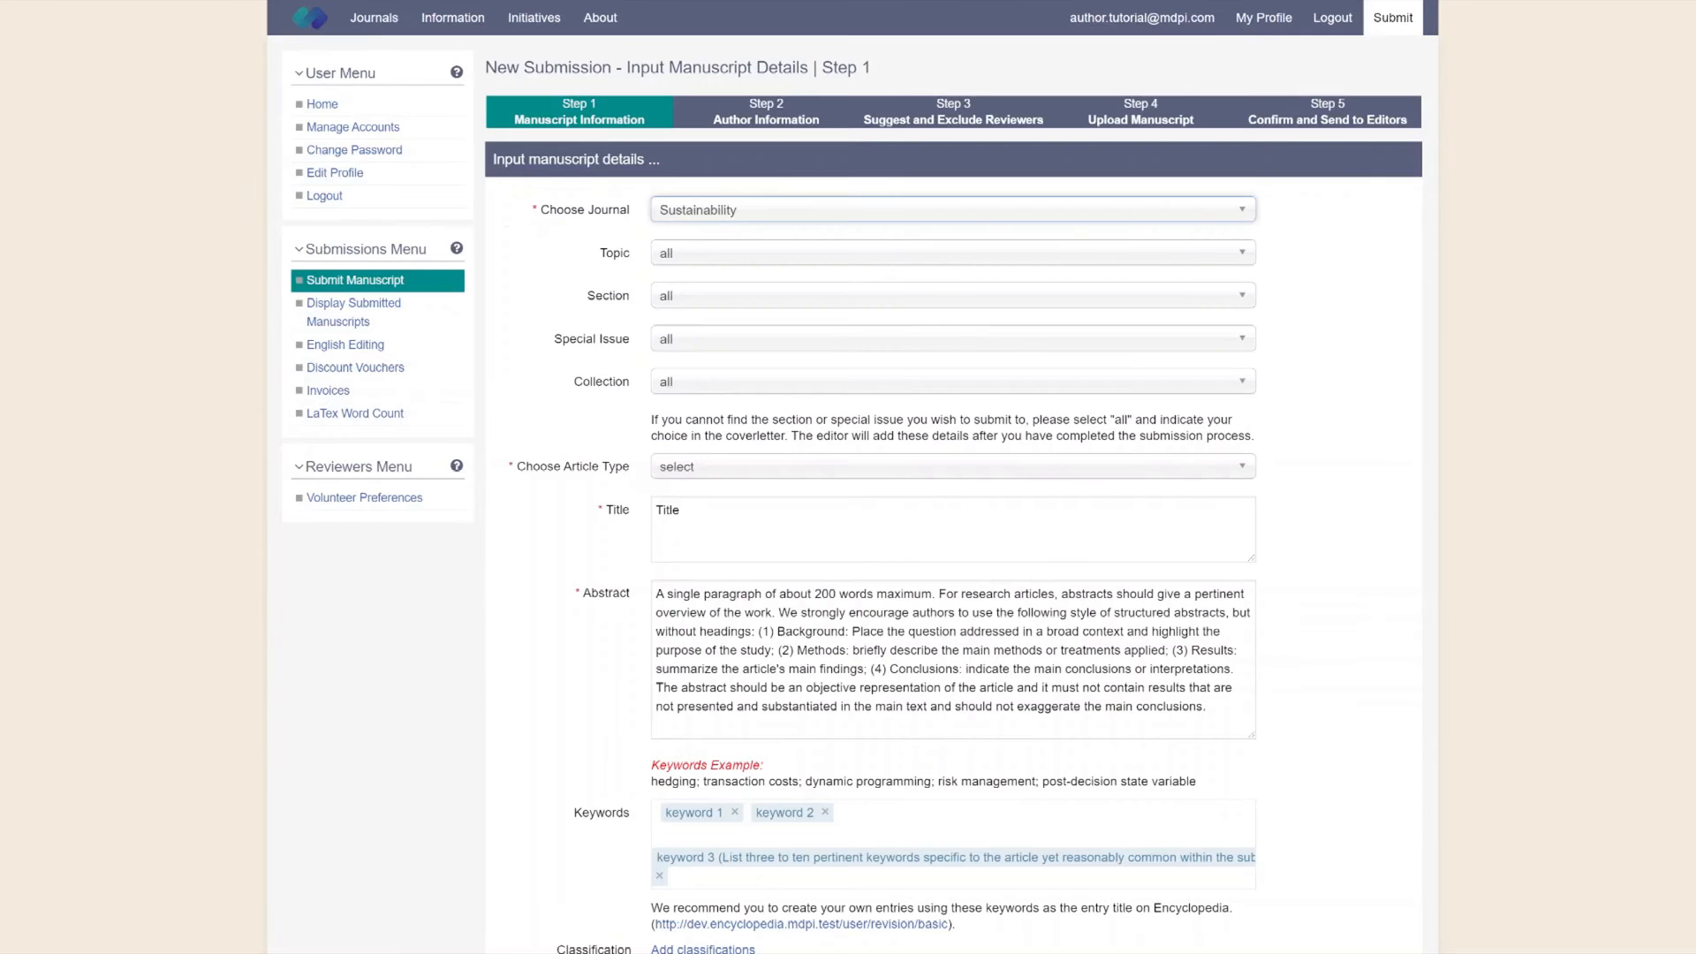
click(952, 295)
click(863, 426)
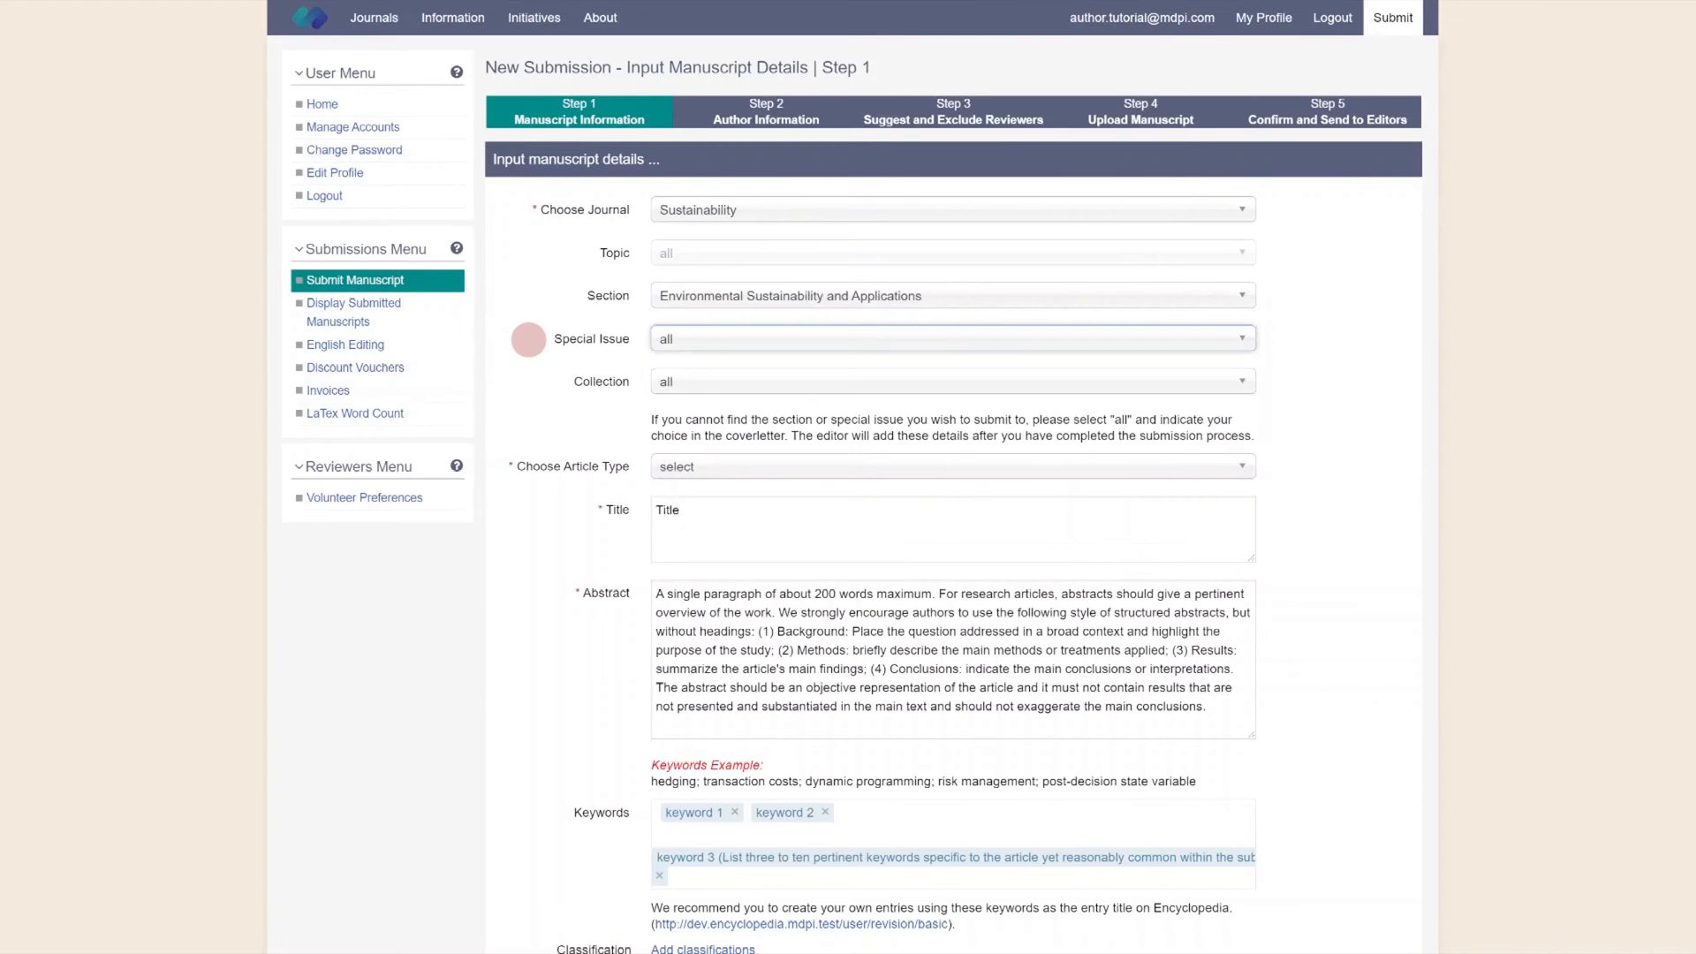
click(952, 338)
click(795, 419)
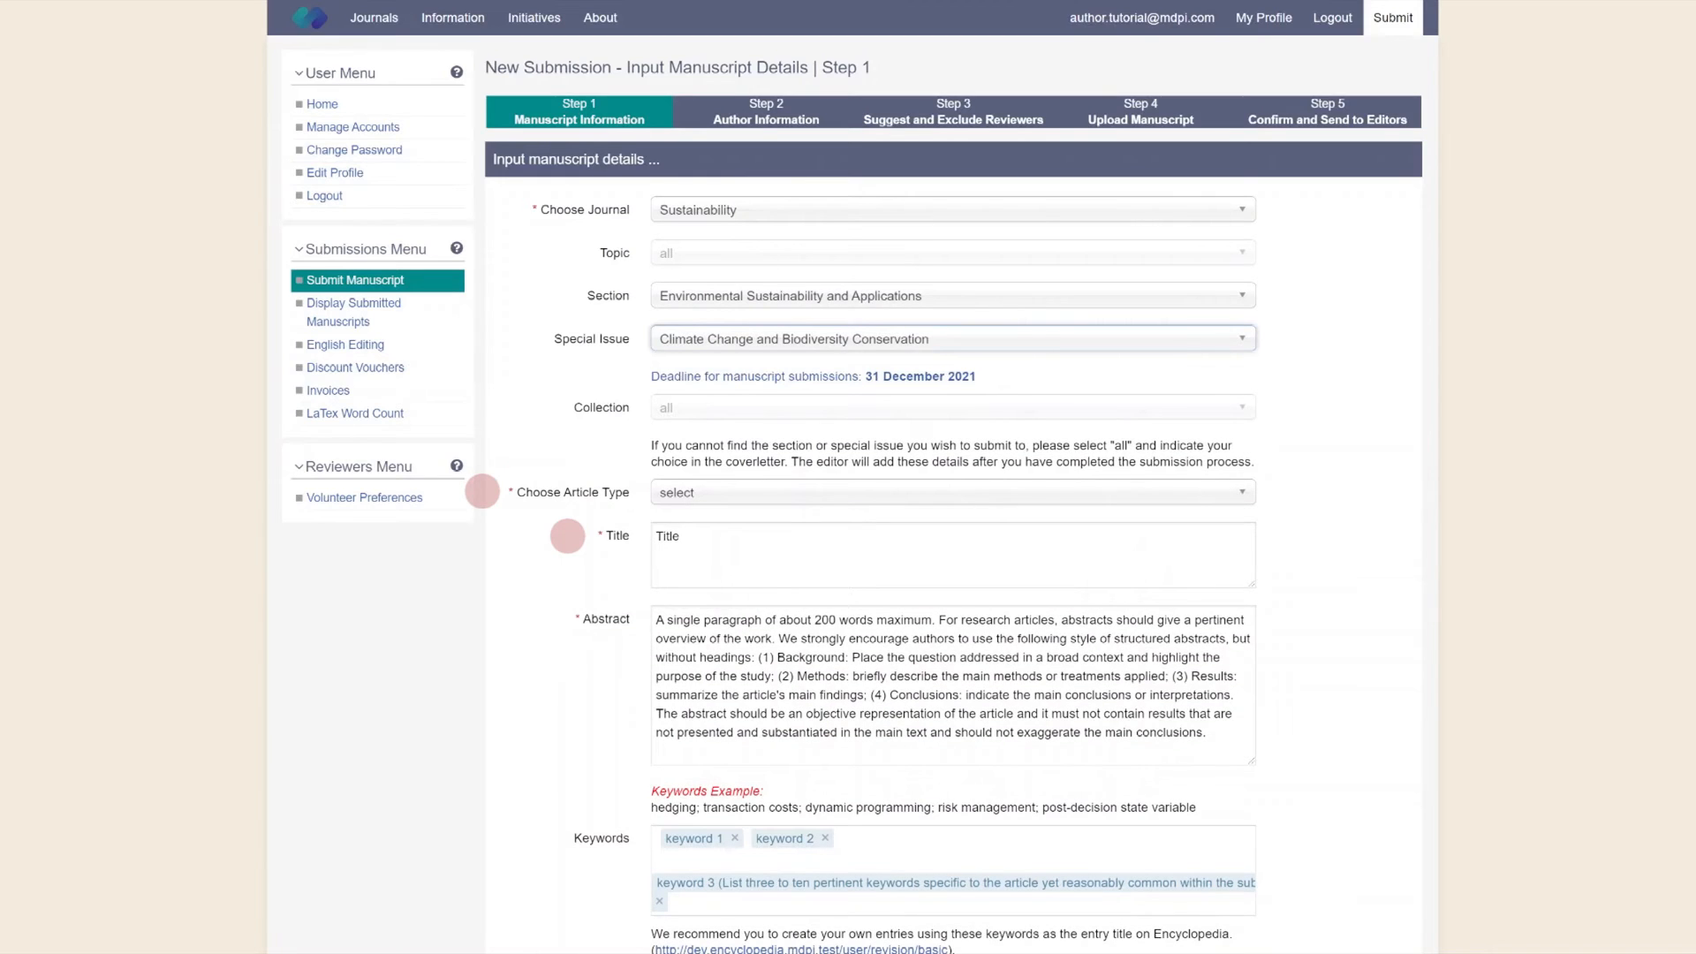
click(951, 491)
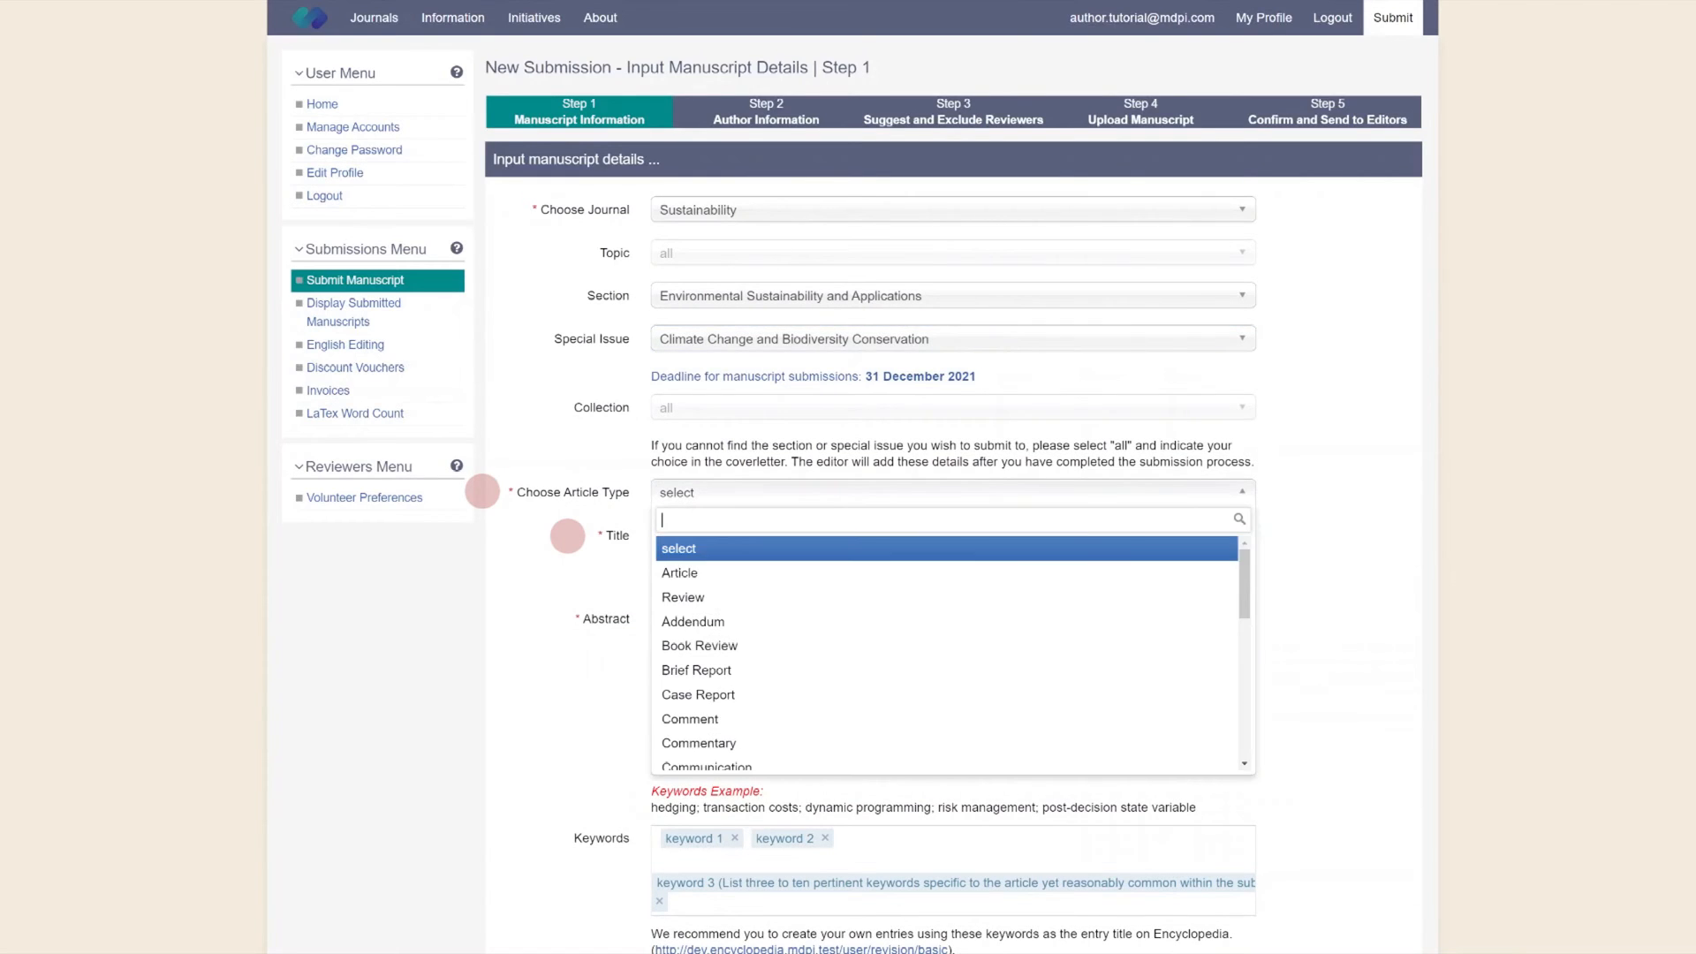
click(742, 545)
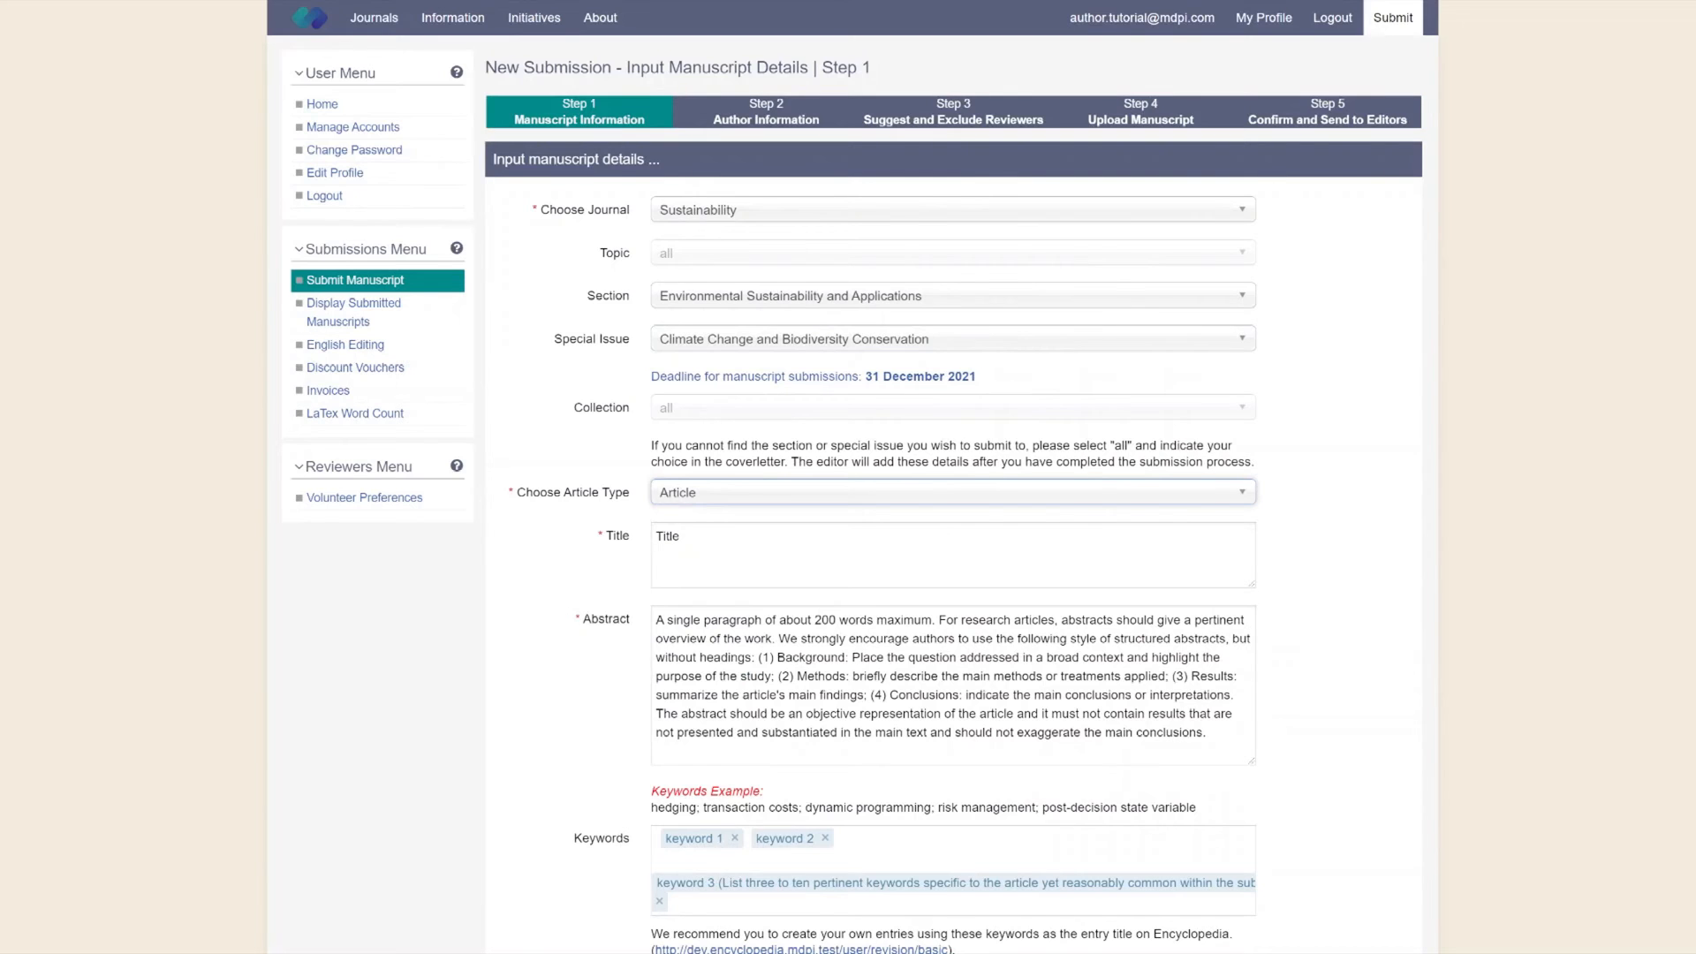
scroll(848, 530, down, 4)
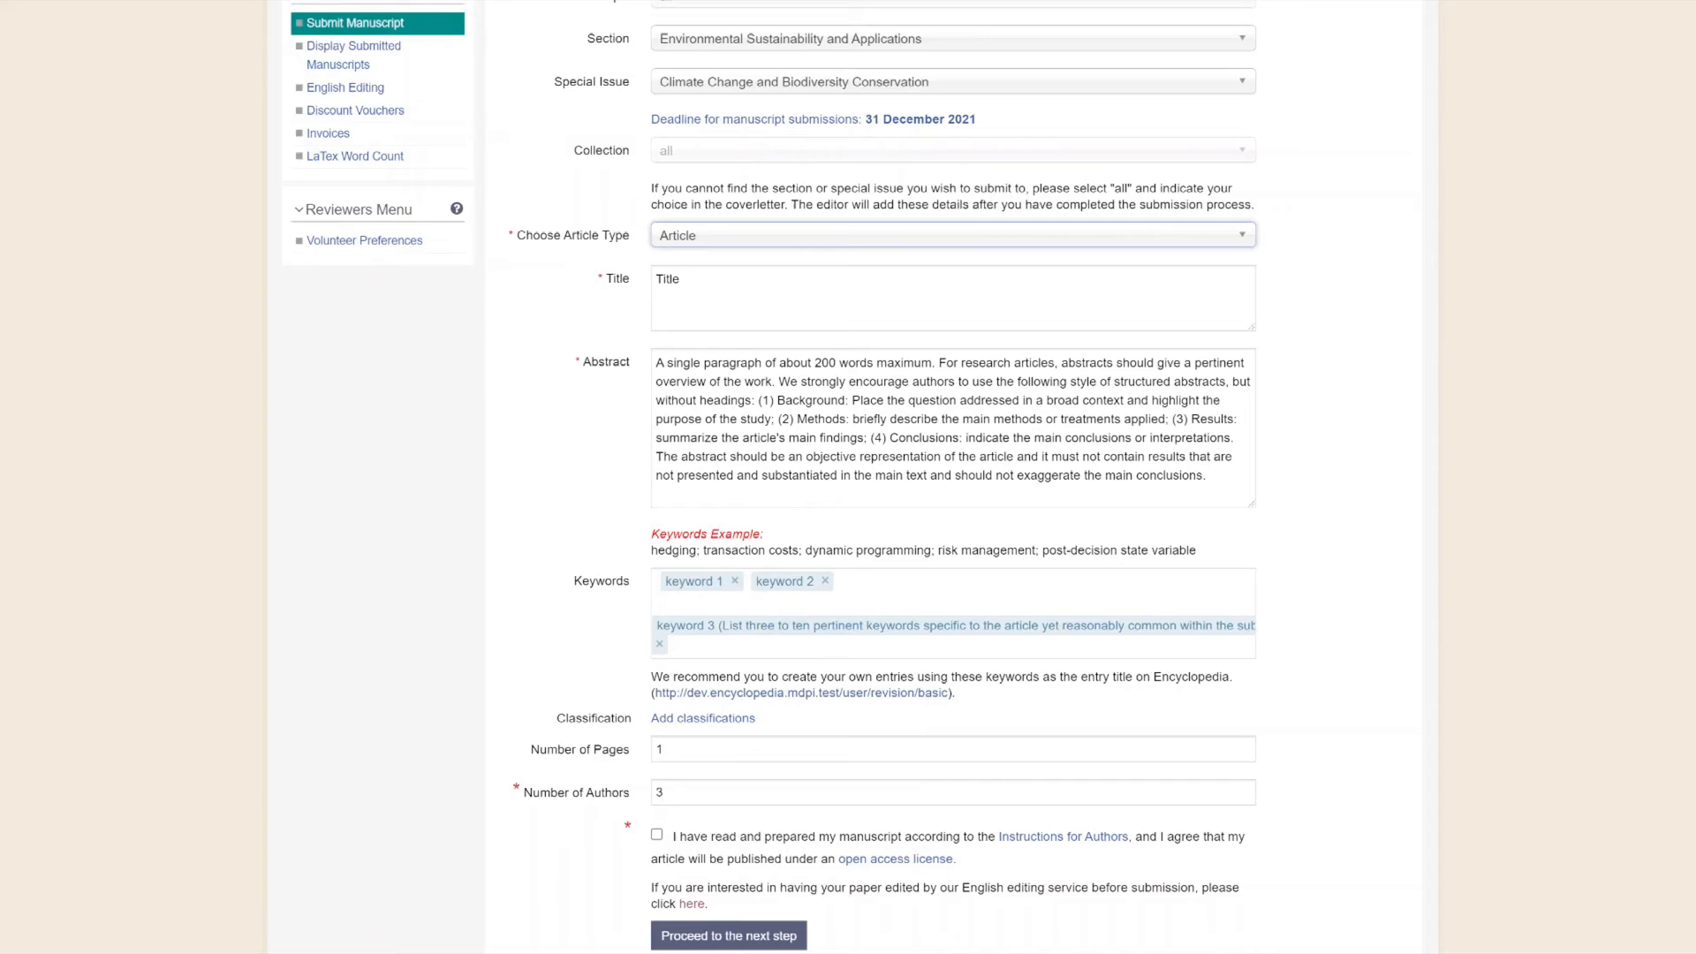
click(658, 835)
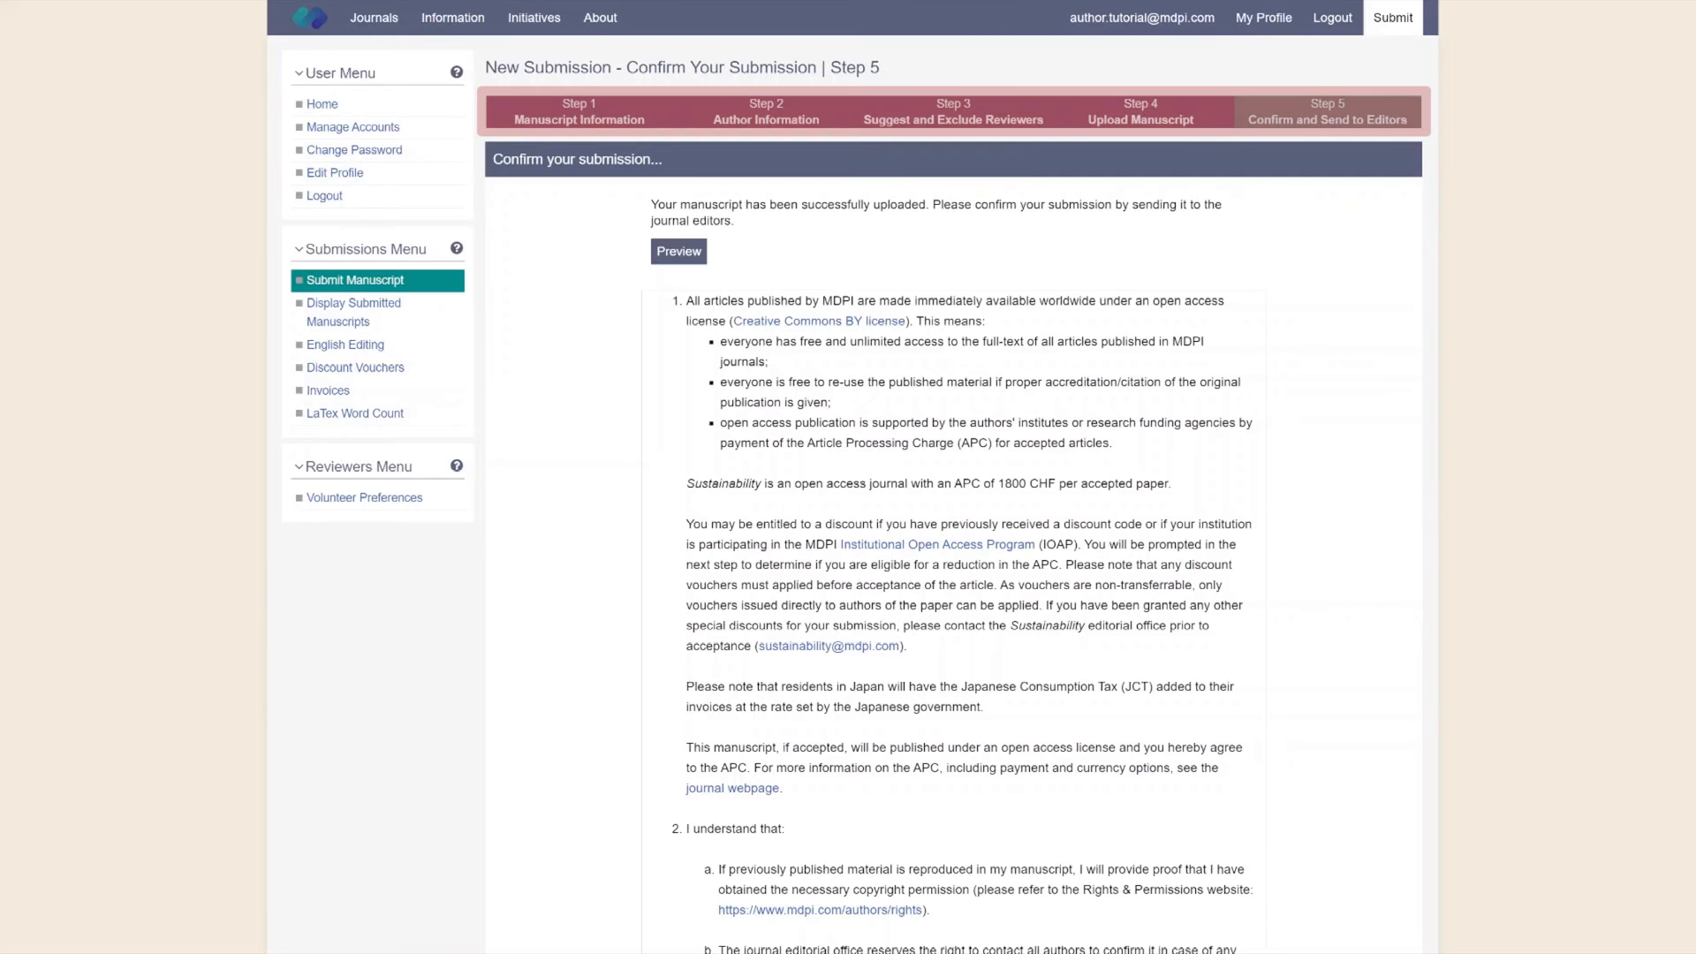
scroll(955, 530, down, 4)
scroll(955, 530, down, 4)
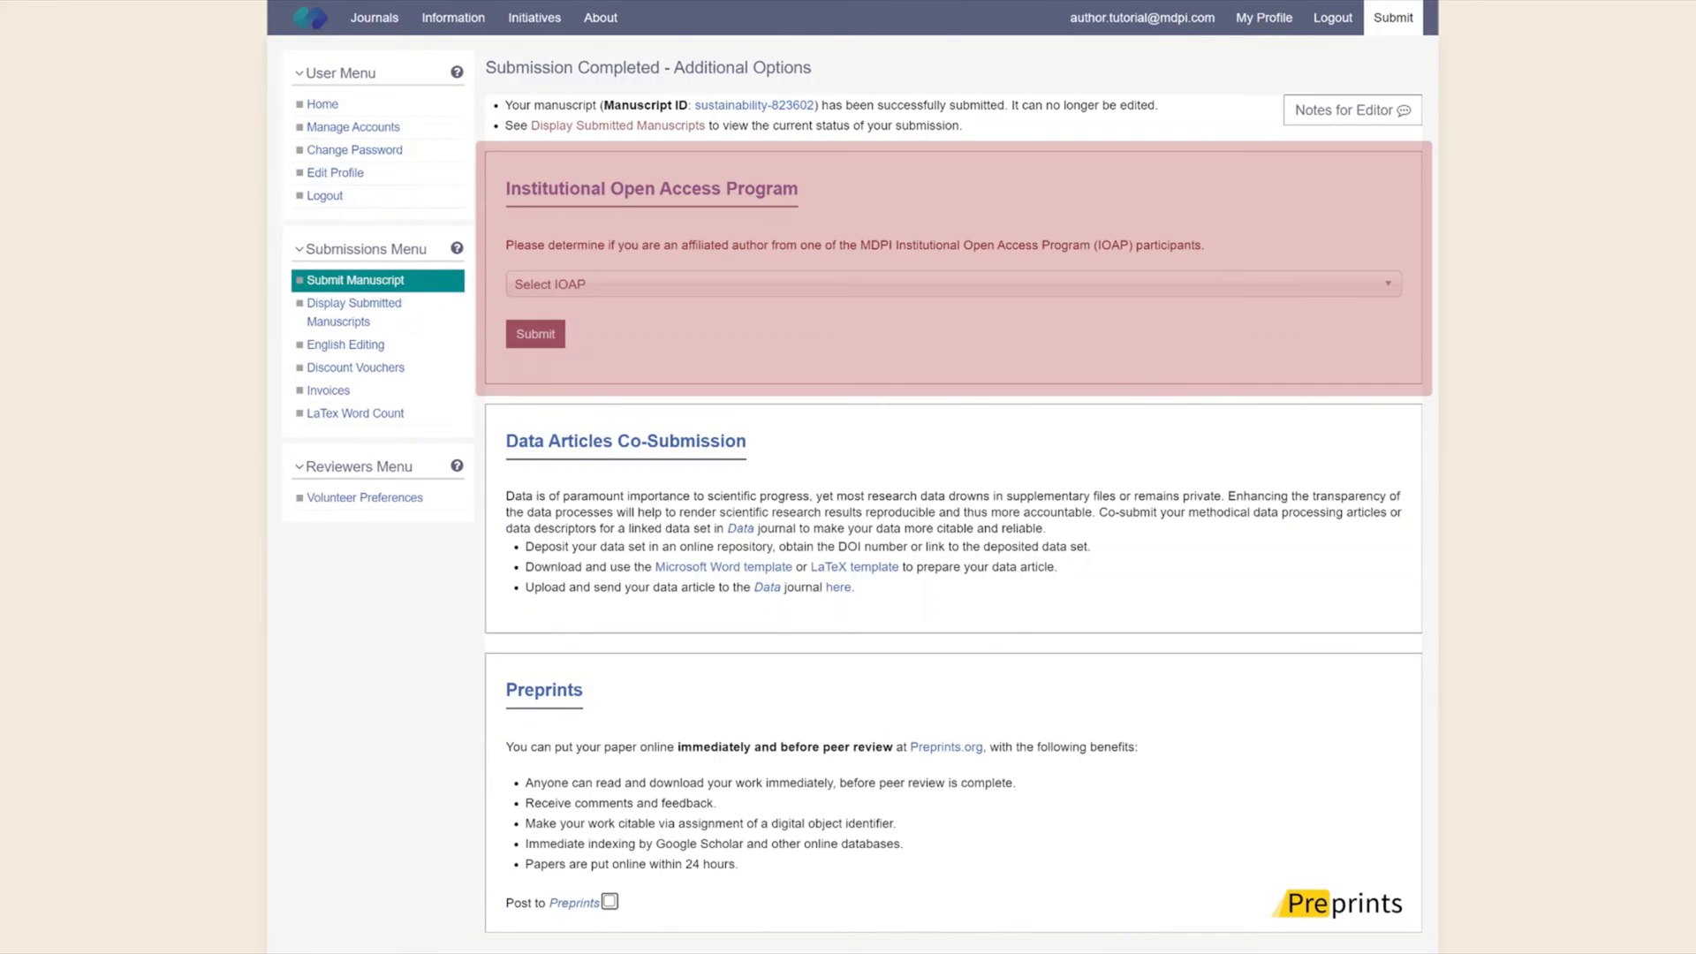
- Review the list of IOAP participating institutions
click(954, 285)
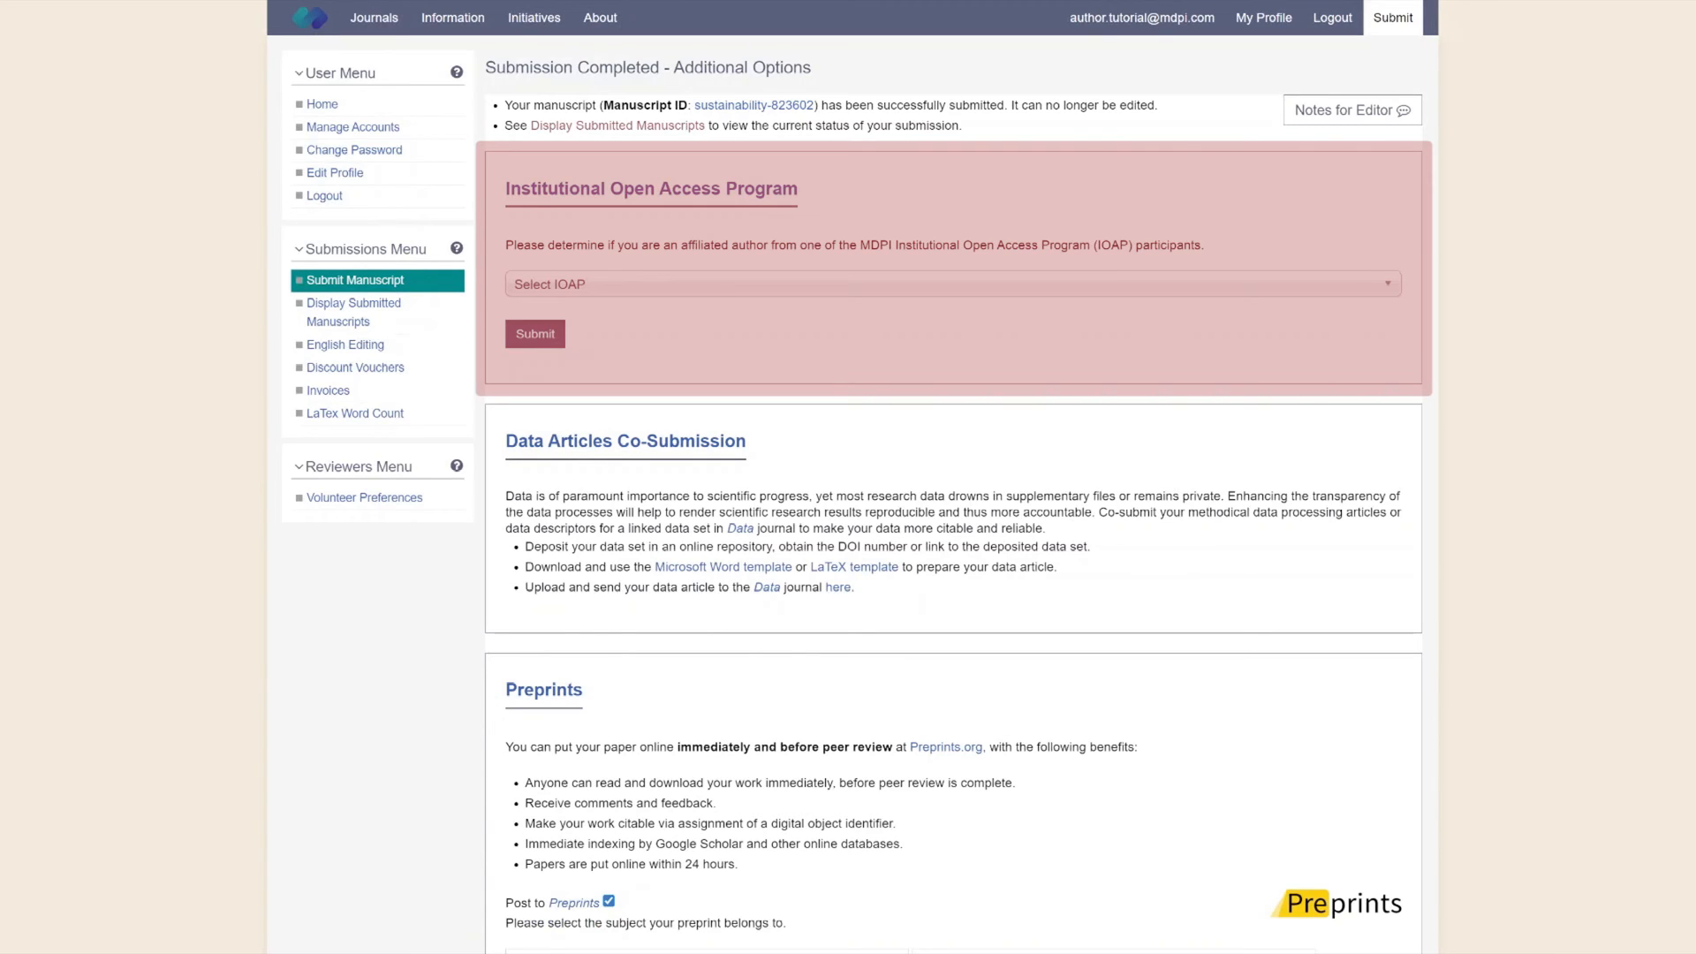
scroll(955, 530, down, 3)
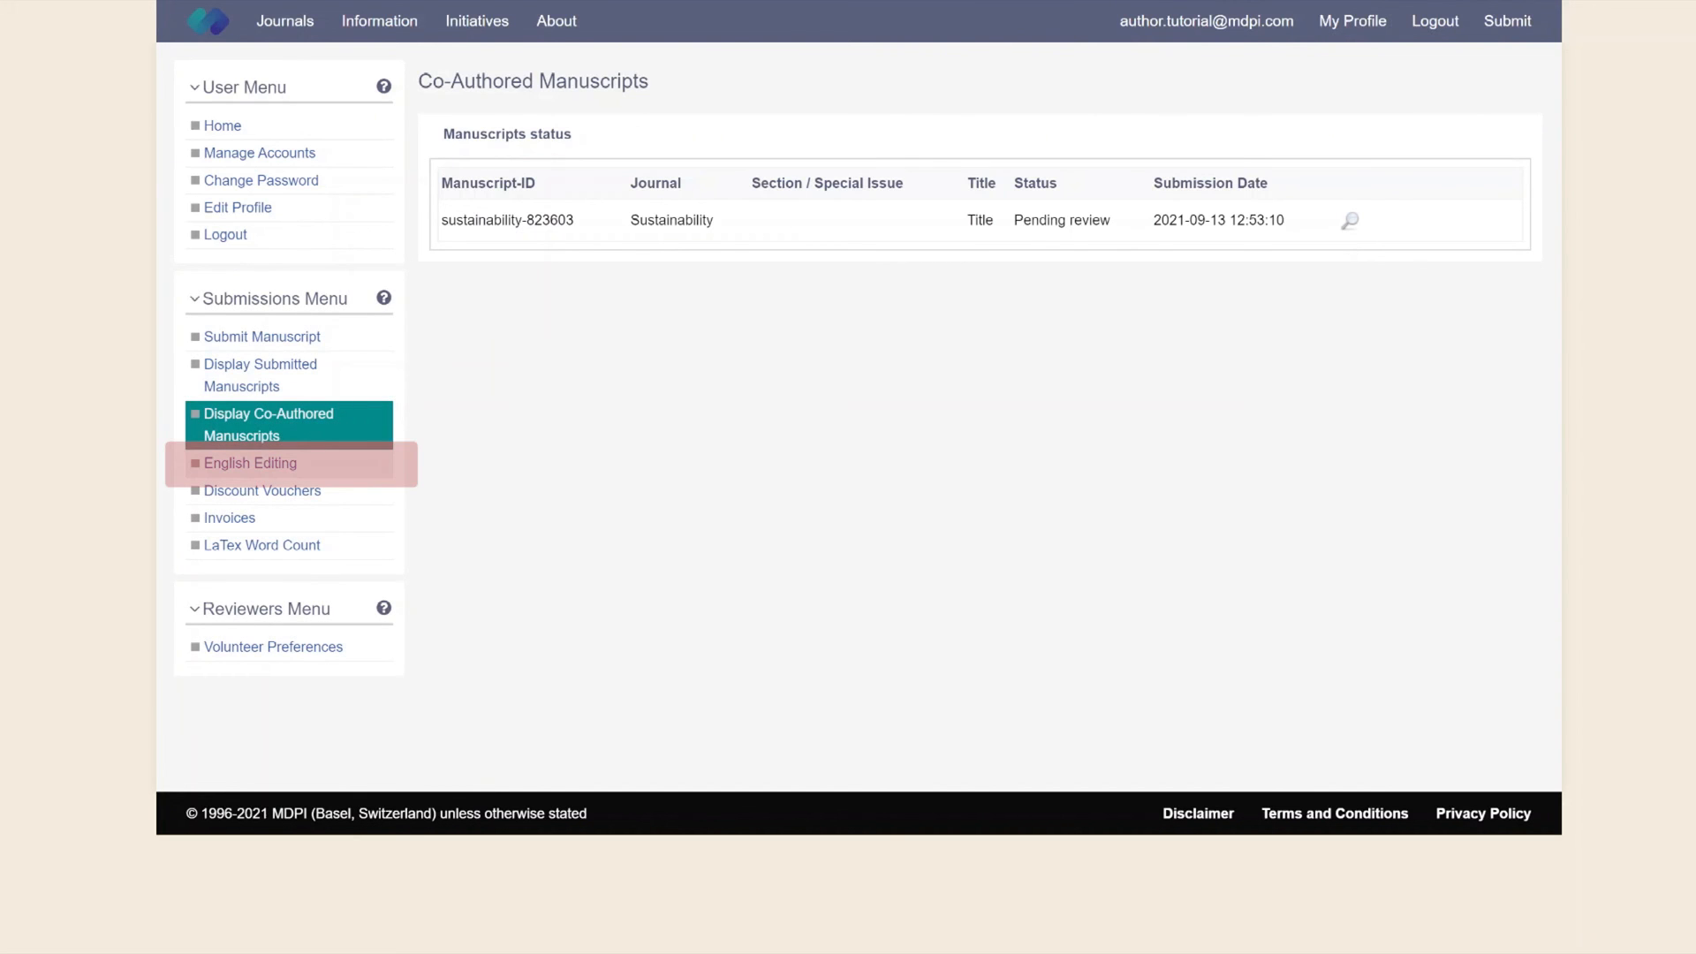
- View the English Editing status page, then the Discount Vouchers page with one 50% reviewer voucher
click(250, 463)
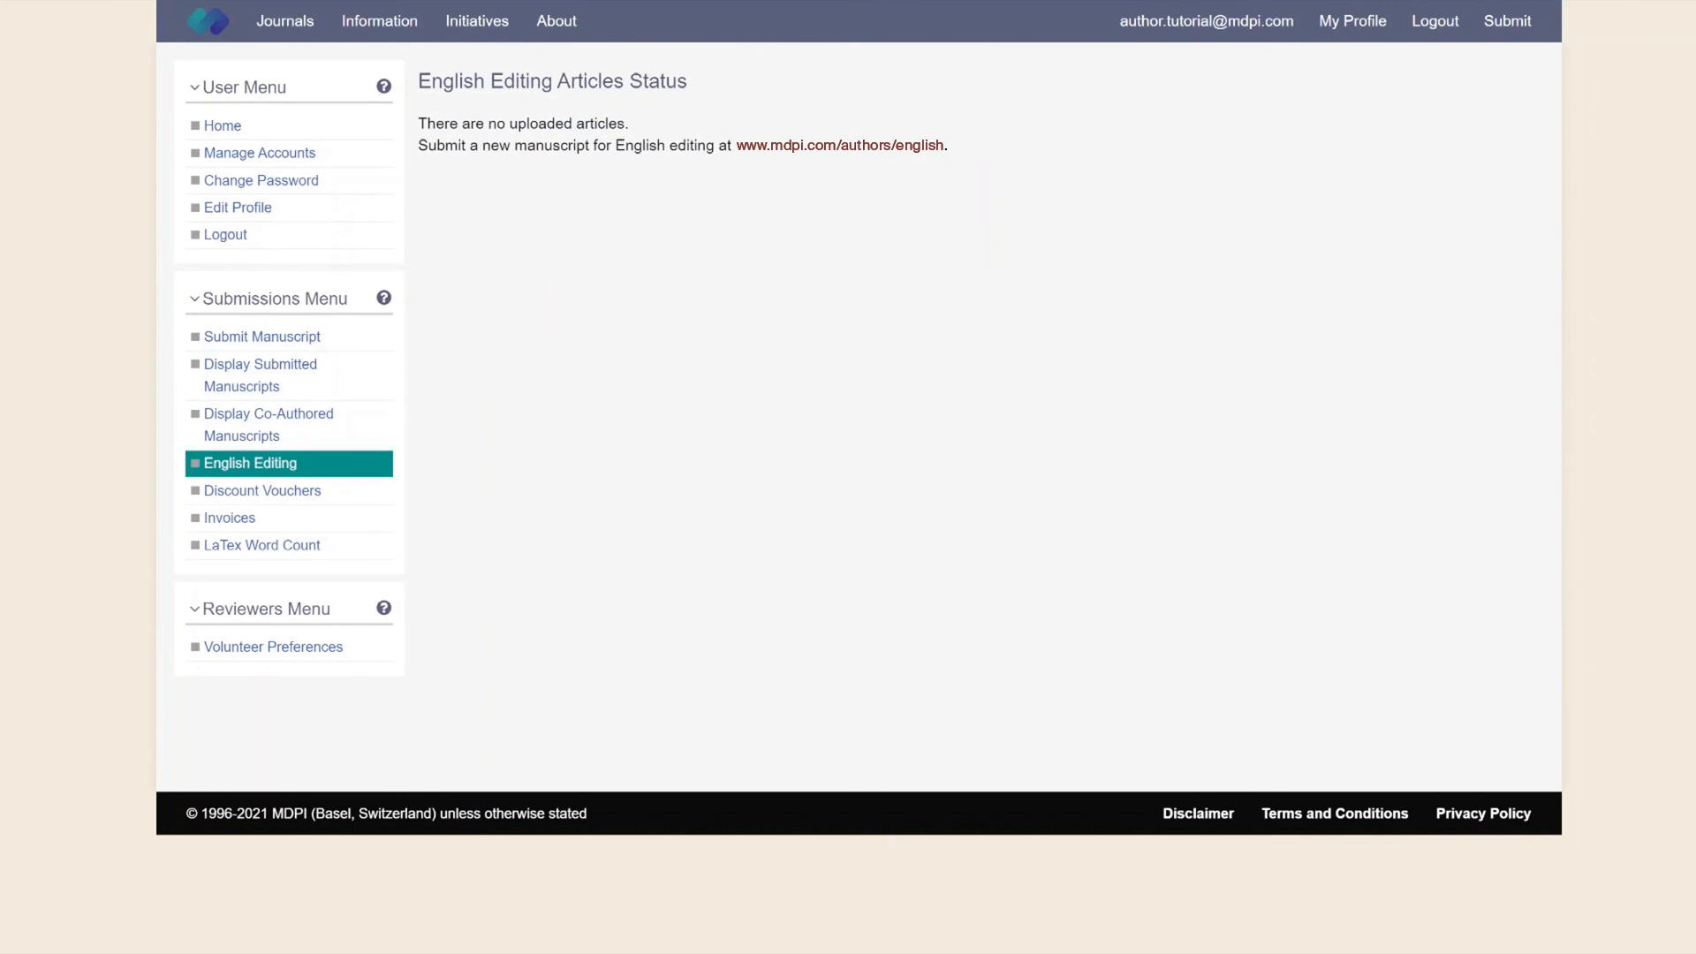
click(262, 492)
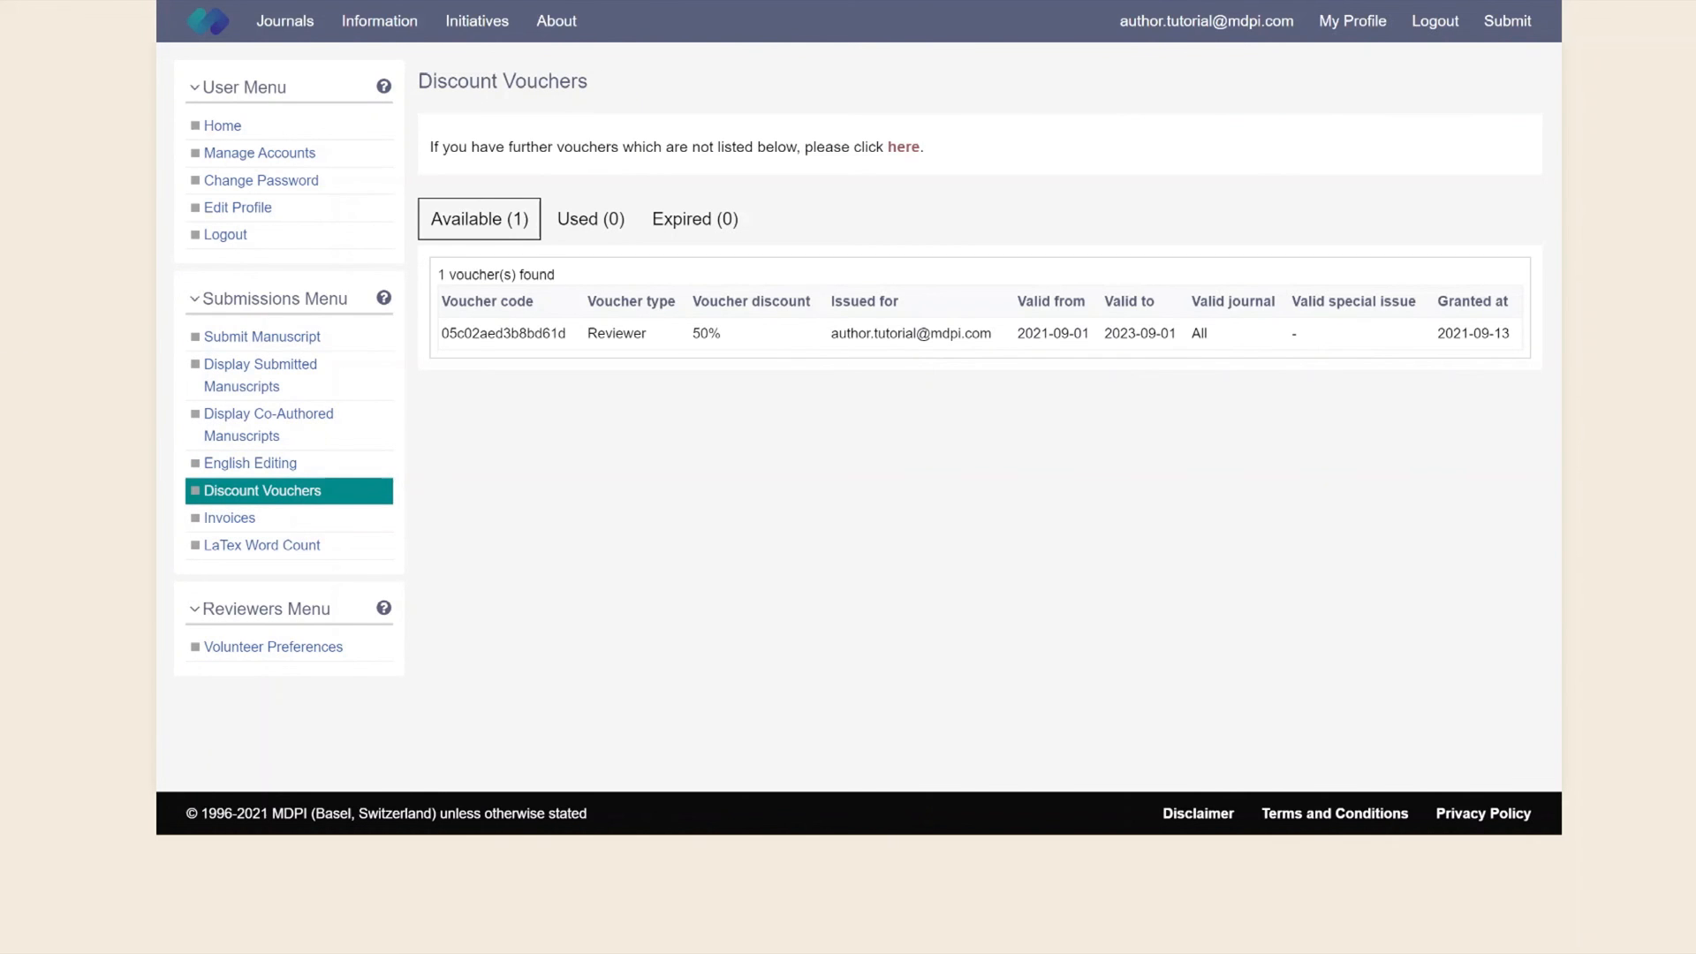